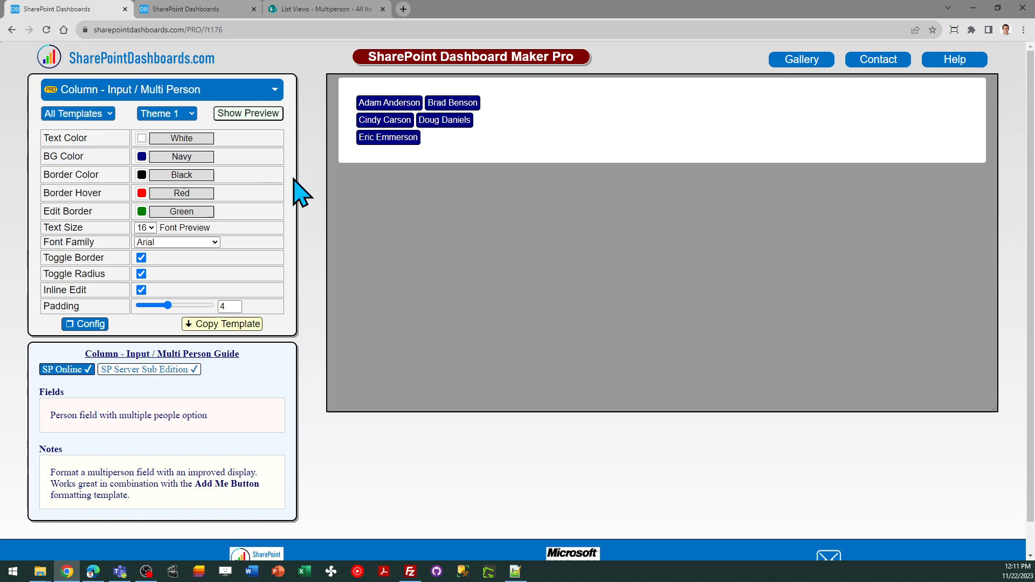
- Review the Add Me button template, the Multi Person template and the Multiperson list in SharePoint
{"action": "left_click", "coordinate": [194, 7]}
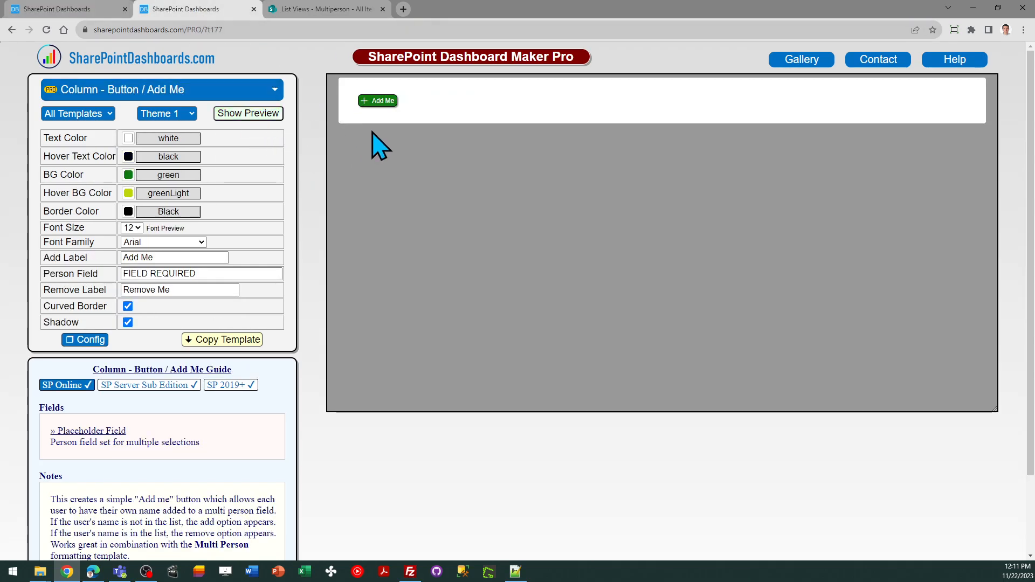
{"action": "left_click", "coordinate": [74, 11]}
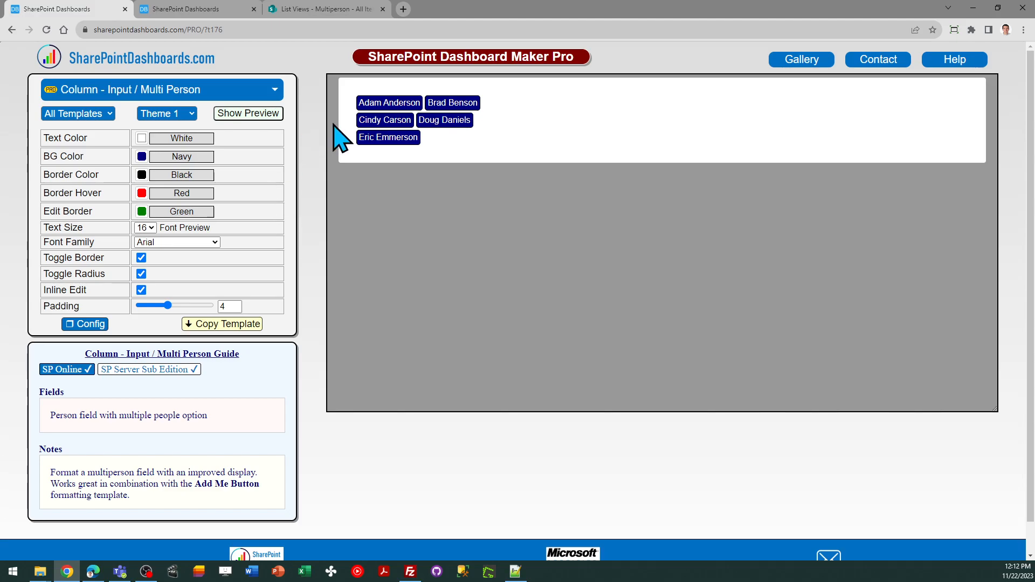
{"action": "left_click", "coordinate": [328, 9]}
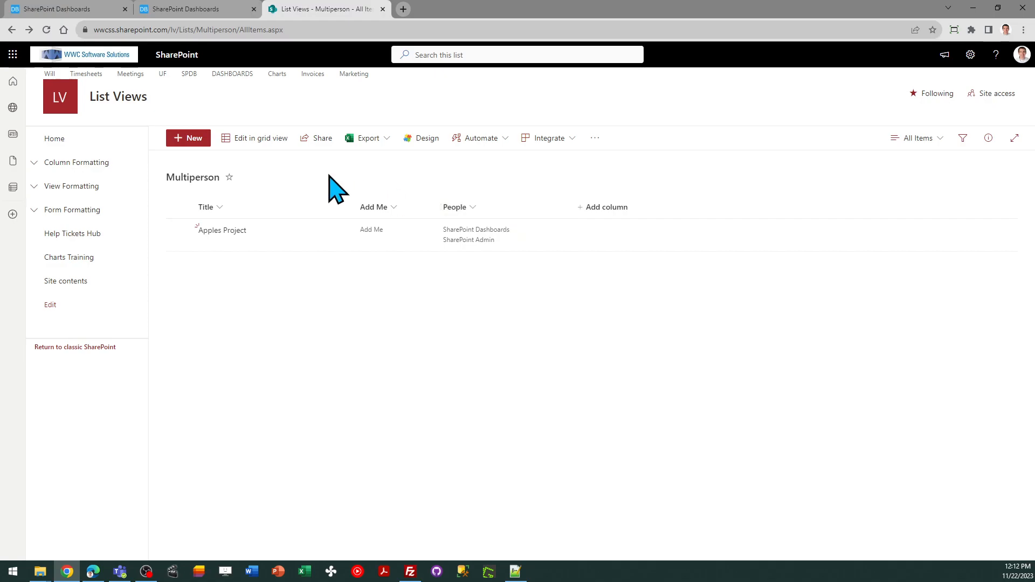
{"action": "left_click", "coordinate": [72, 12]}
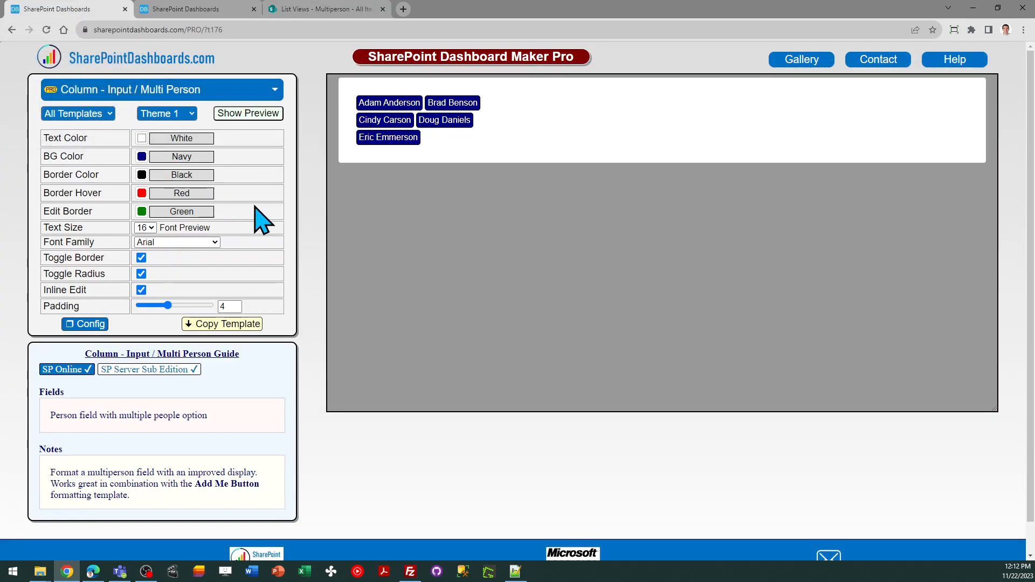
- Preview Theme 2 and Theme 3 on the Multi Person template and return it to Theme 1
{"action": "left_click", "coordinate": [190, 114]}
{"action": "left_click", "coordinate": [191, 139]}
{"action": "left_click", "coordinate": [190, 116]}
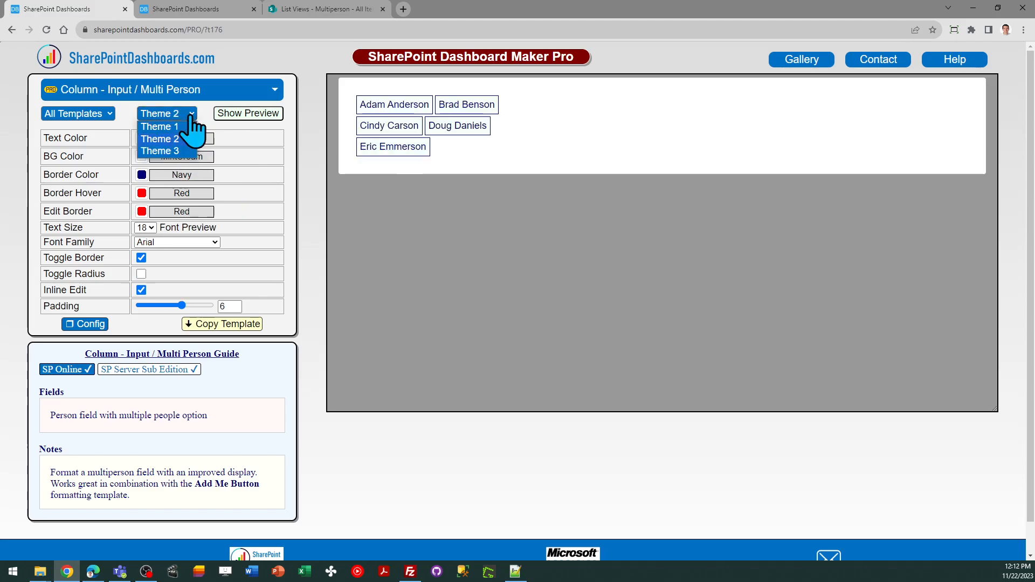
{"action": "left_click", "coordinate": [191, 151]}
{"action": "left_click", "coordinate": [184, 116]}
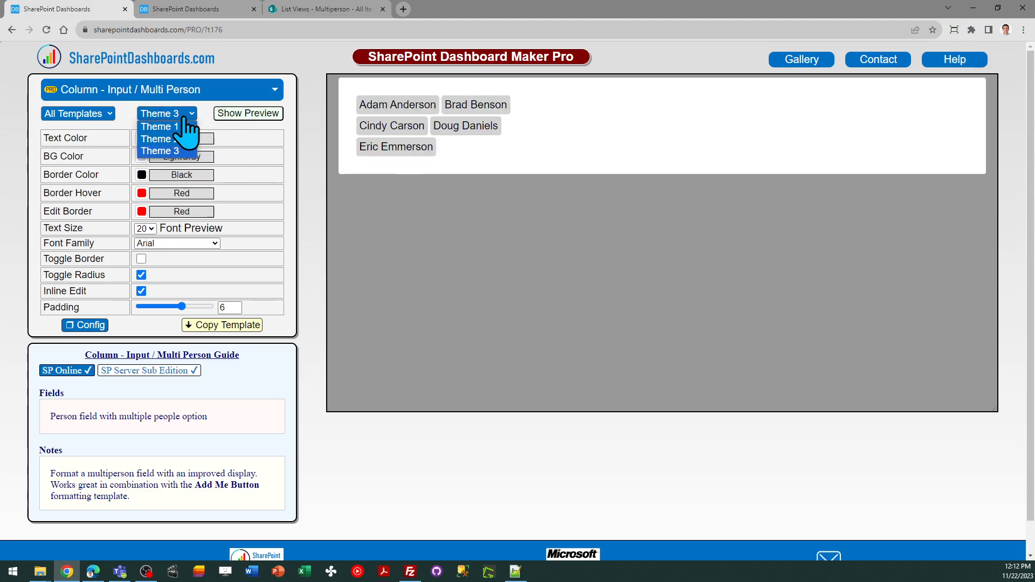
{"action": "left_click", "coordinate": [180, 127]}
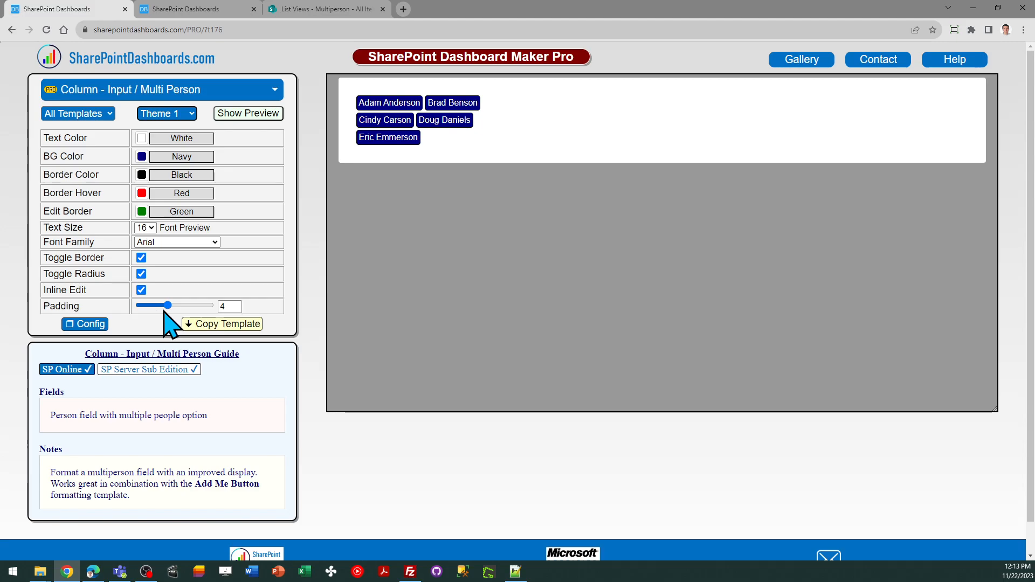
- Set the Multi Person template's padding to 2 and copy the template code
{"action": "double_click", "coordinate": [225, 306]}
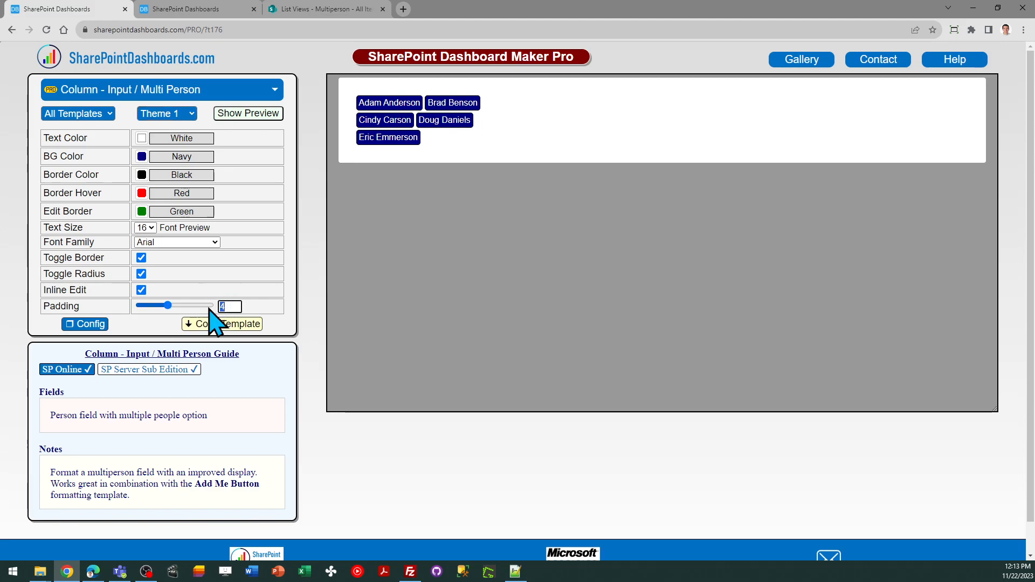
{"action": "type", "text": "2"}
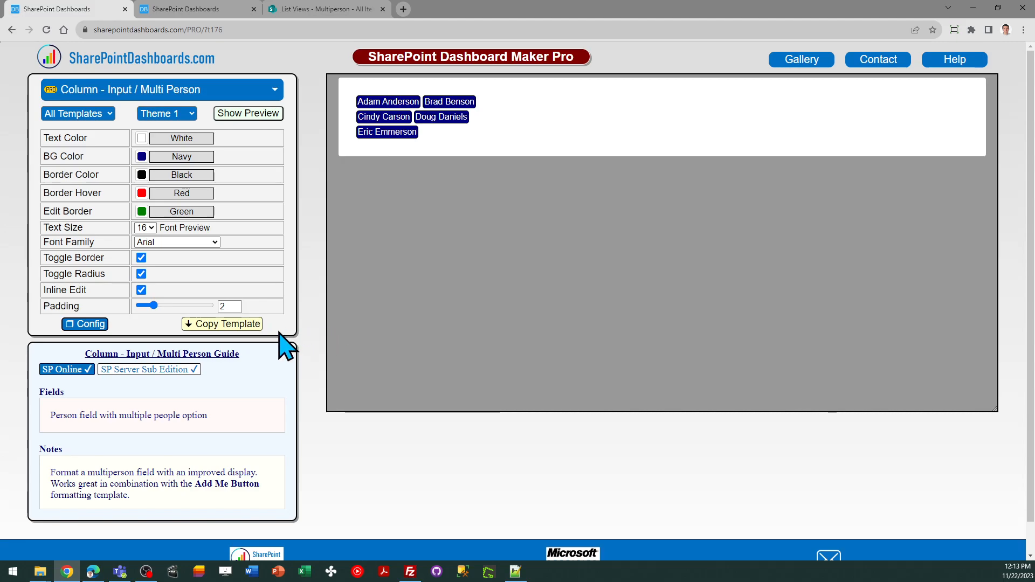
{"action": "left_click", "coordinate": [243, 326]}
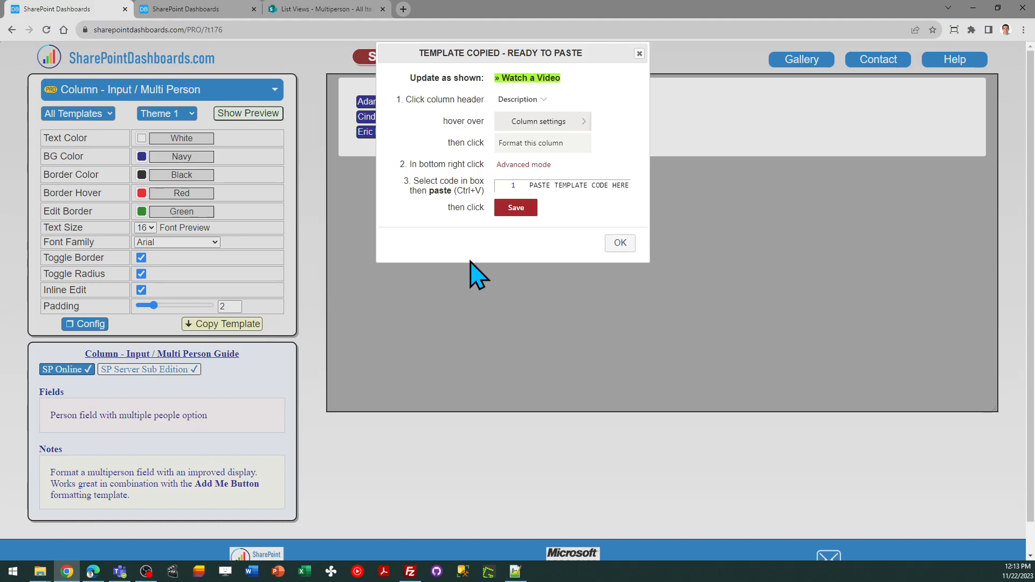
{"action": "left_click", "coordinate": [618, 244]}
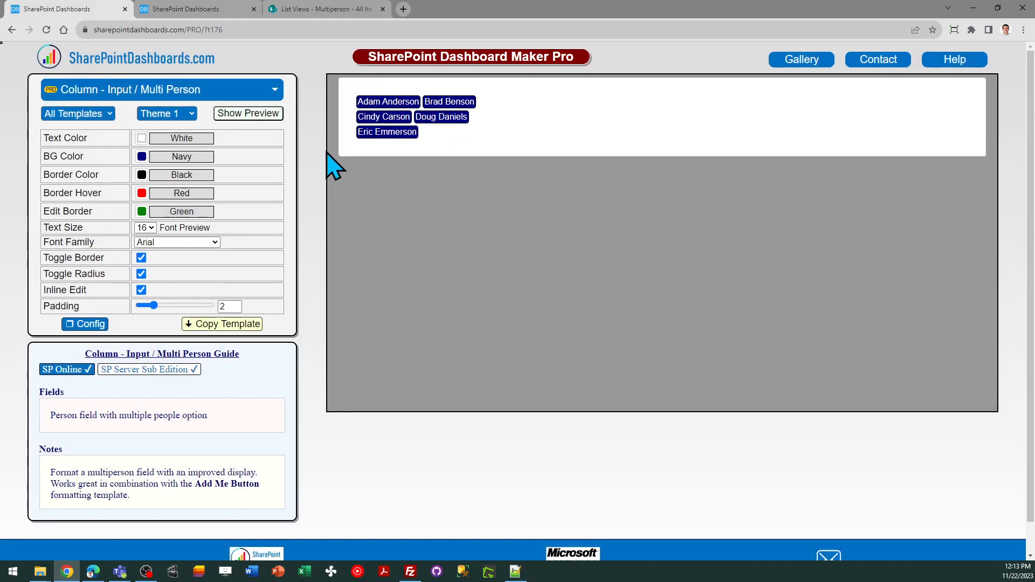
- In the SharePoint Multiperson list, replace the People column's formatting JSON with the copied template and save it
{"action": "left_click", "coordinate": [333, 10]}
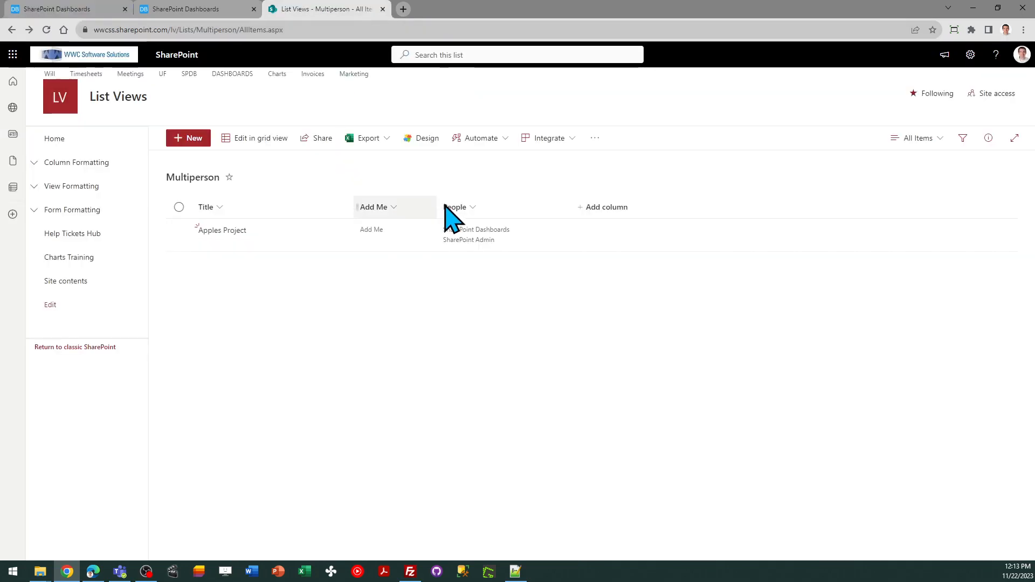
{"action": "left_click", "coordinate": [475, 206]}
{"action": "mouse_move", "coordinate": [483, 248]}
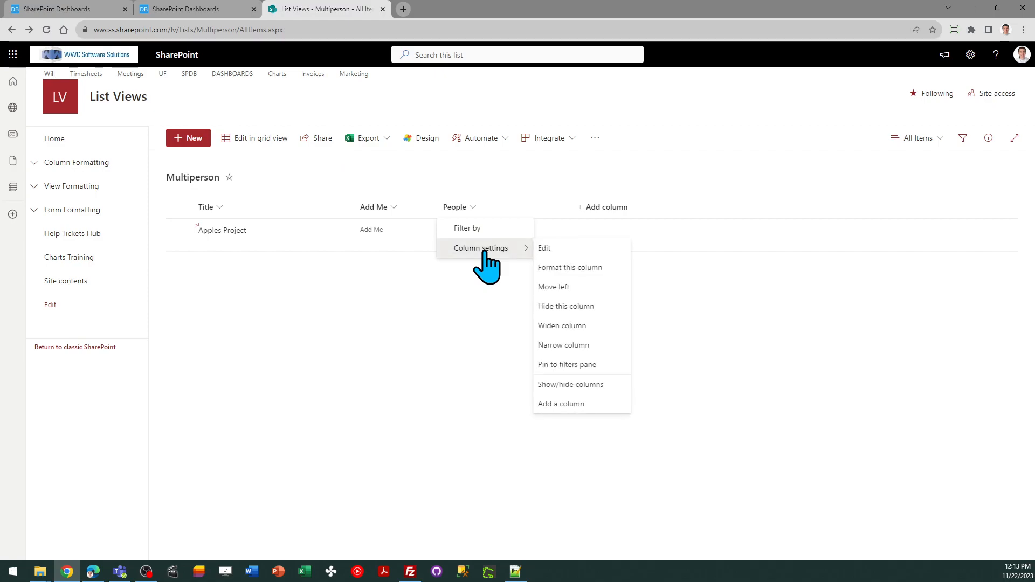
{"action": "left_click", "coordinate": [590, 268]}
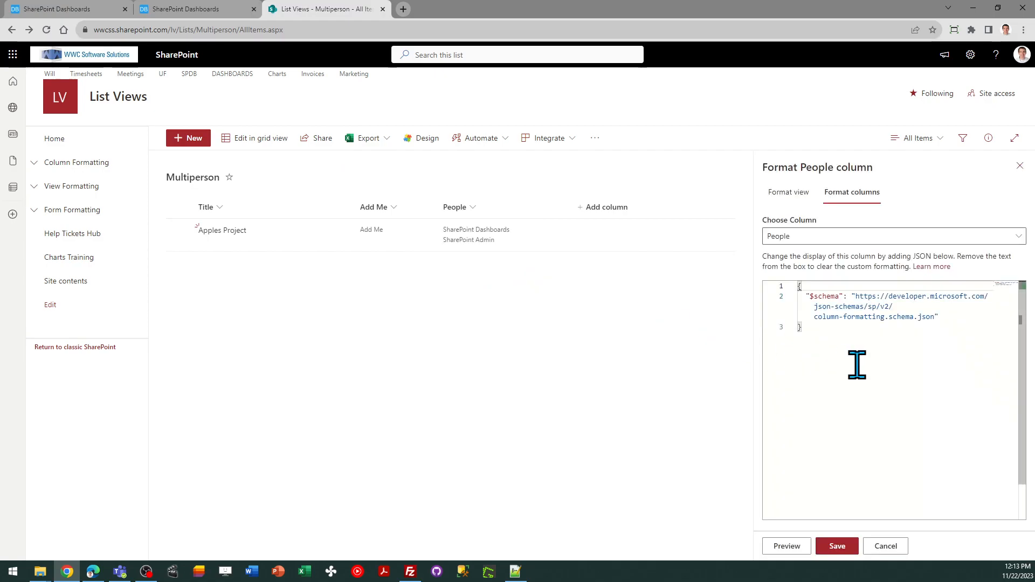
{"action": "key", "text": "ctrl+a"}
{"action": "key", "text": "ctrl+v"}
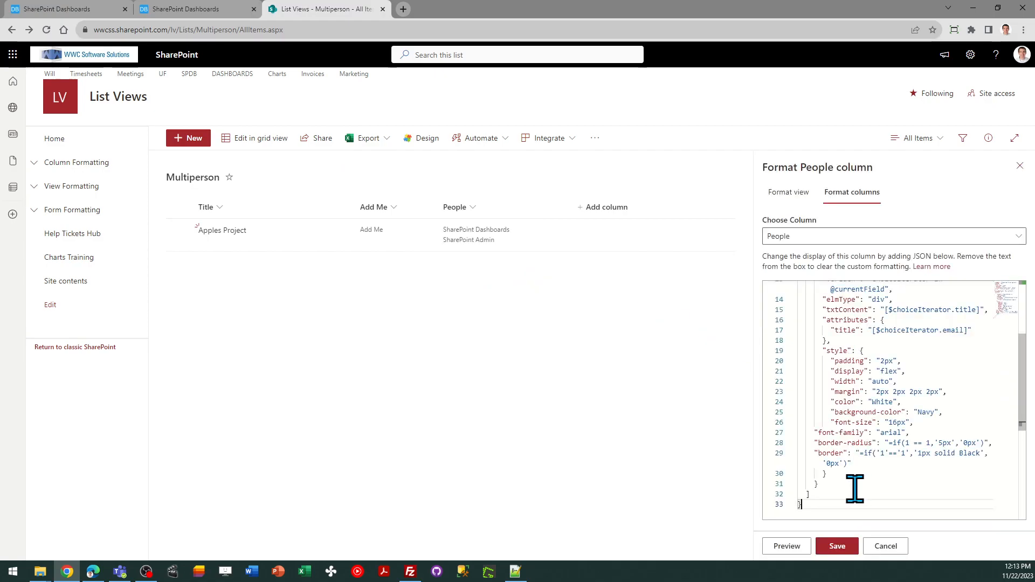
{"action": "left_click", "coordinate": [839, 548]}
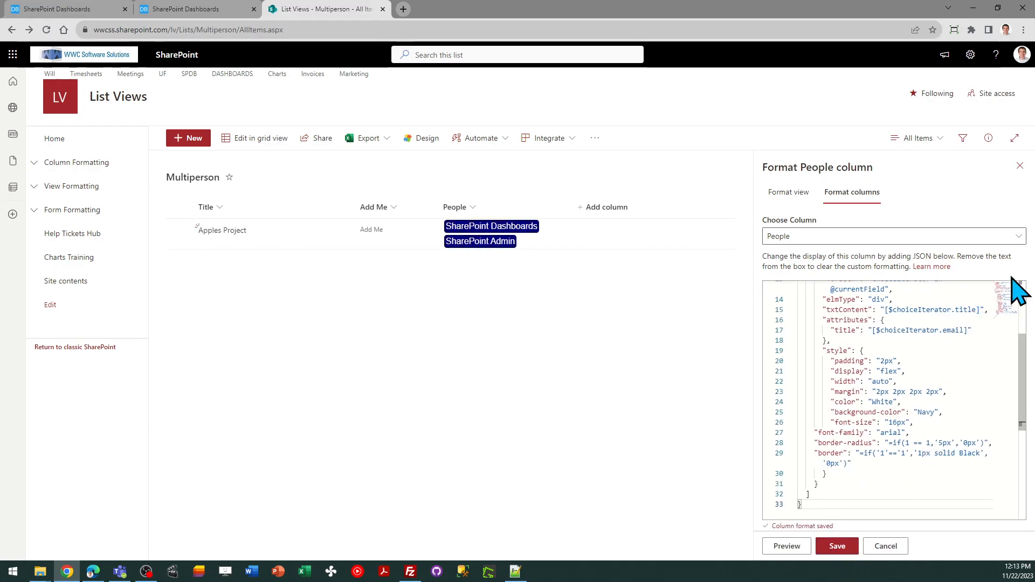
{"action": "left_click", "coordinate": [1019, 165]}
- Check inline editing of the Apples Project's People field and leave it without changing anyone
{"action": "mouse_move", "coordinate": [520, 245]}
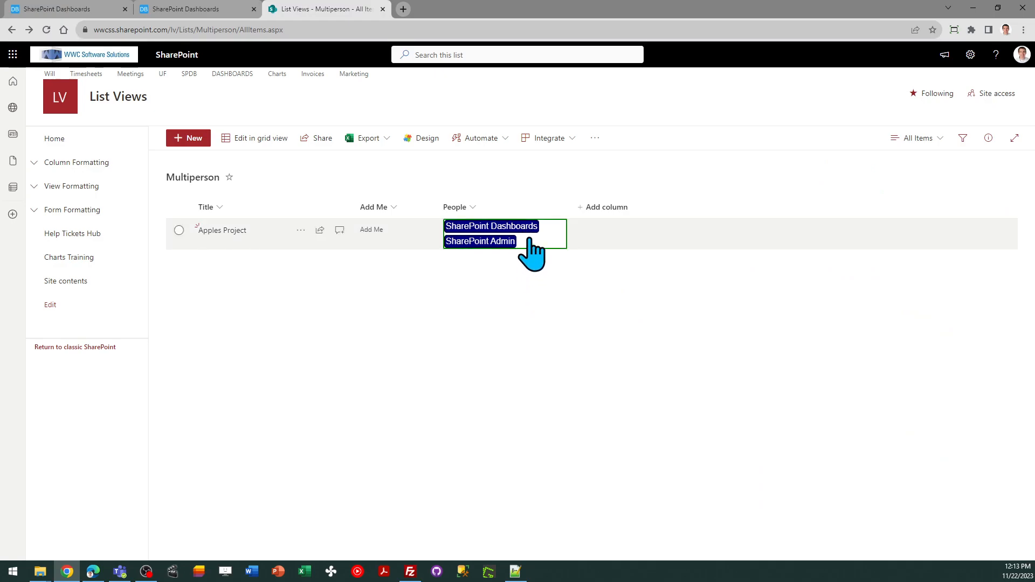
{"action": "left_click", "coordinate": [535, 238]}
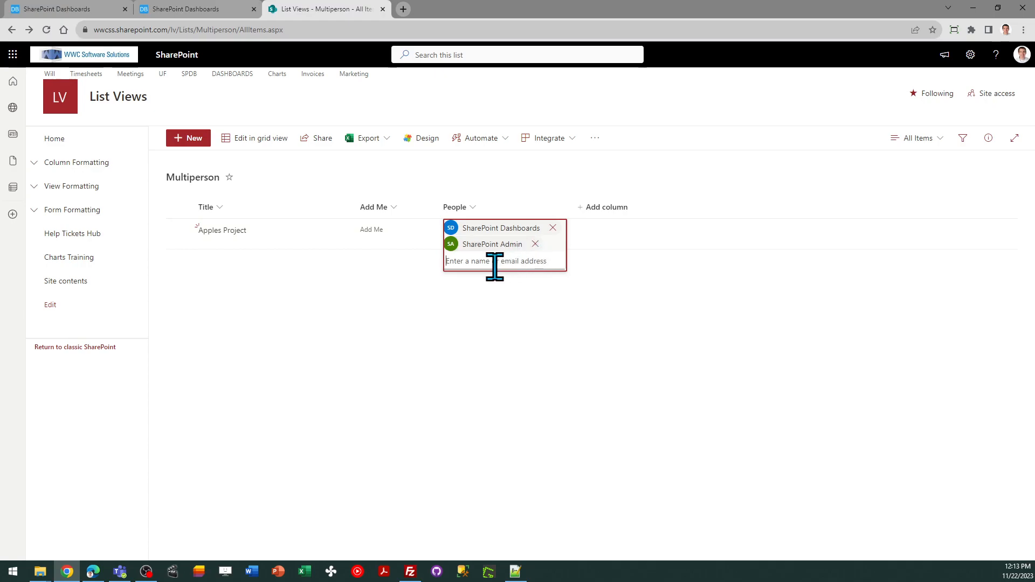
{"action": "left_click", "coordinate": [503, 333]}
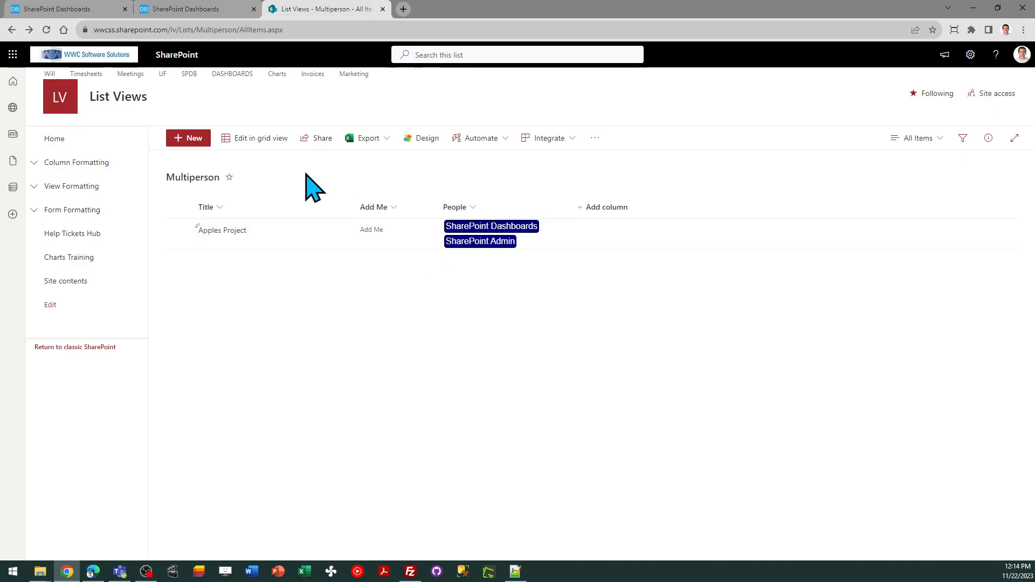
- Set the Person Field of the Add Me button template to People, matching the list's column name
{"action": "left_click", "coordinate": [193, 10]}
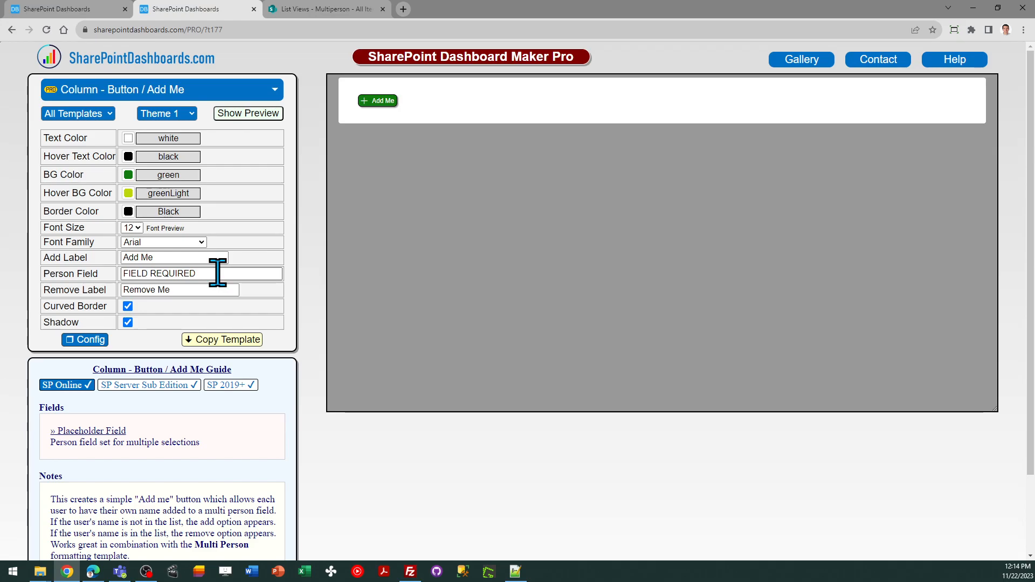
{"action": "left_click_drag", "start_coordinate": [218, 272], "coordinate": [128, 273]}
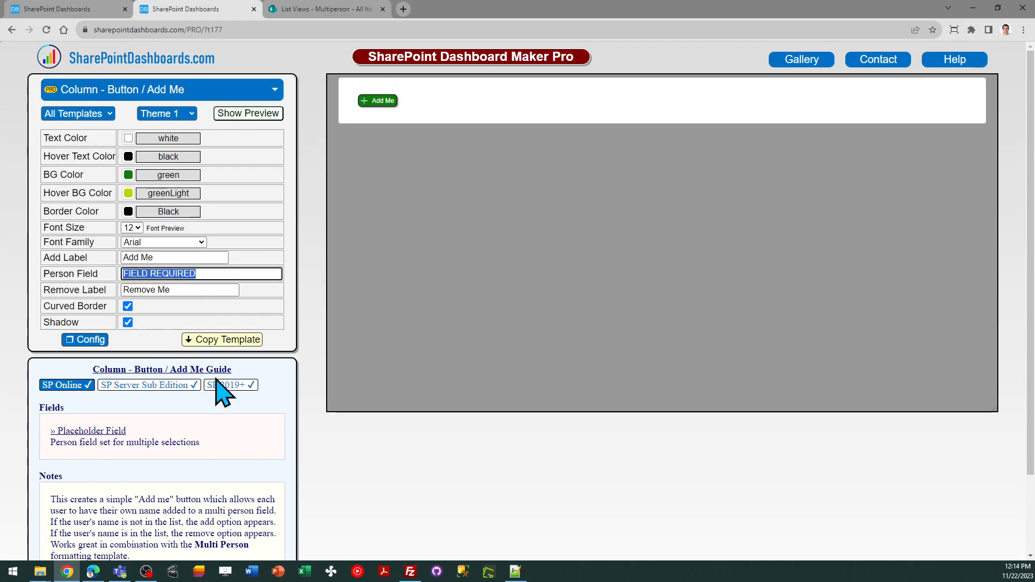
{"action": "left_click", "coordinate": [315, 9]}
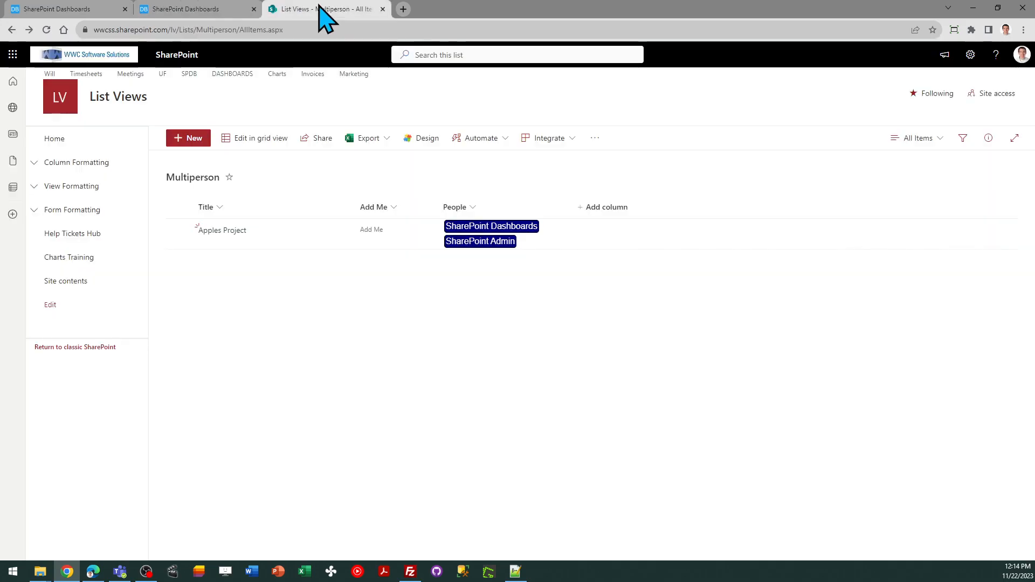
{"action": "left_click", "coordinate": [218, 12]}
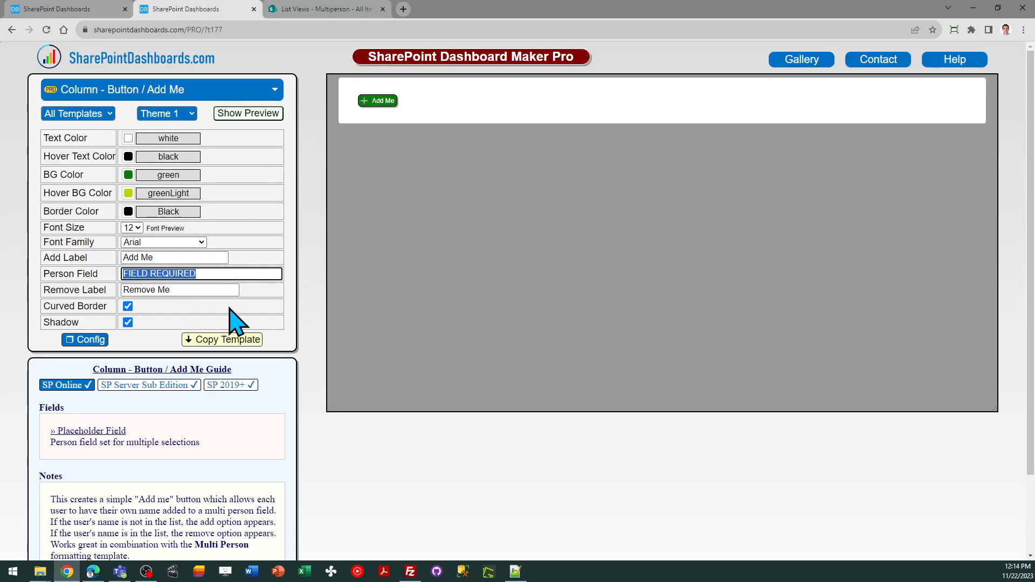
{"action": "type", "text": "People"}
{"action": "key", "text": "Tab"}
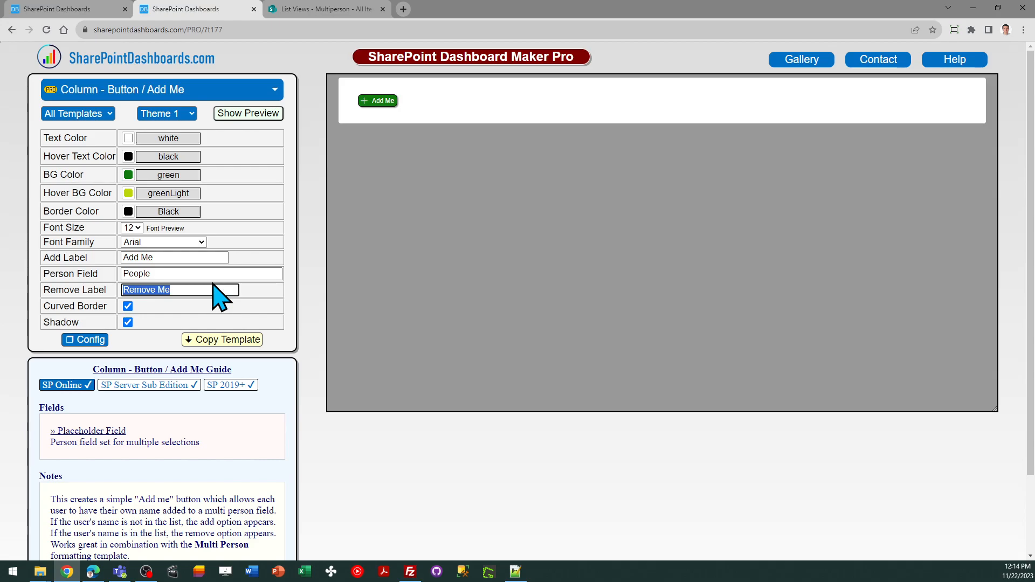
- Test the Add Me button in the template preview and dismiss its messages
{"action": "left_click", "coordinate": [386, 101]}
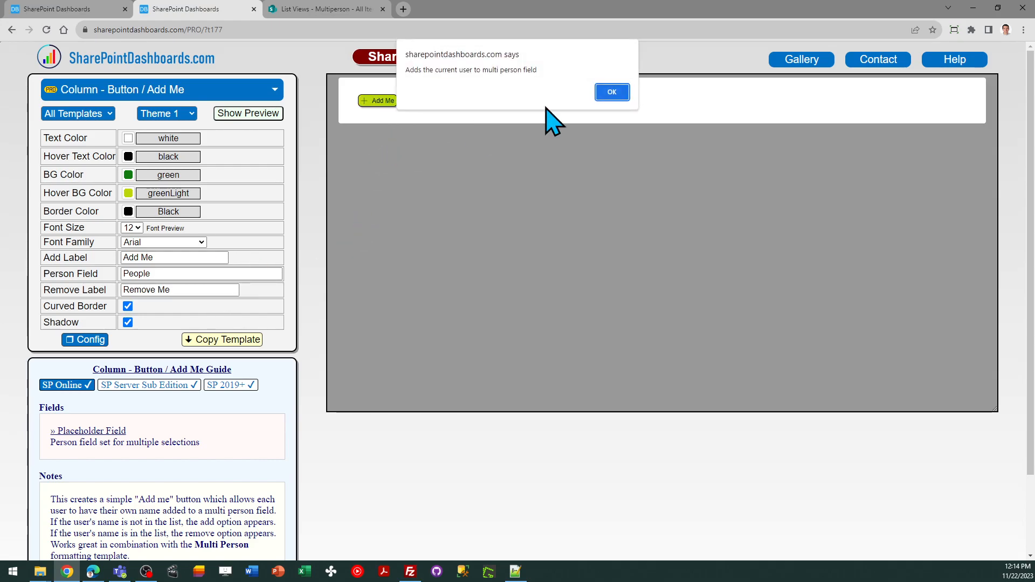
{"action": "left_click", "coordinate": [612, 92]}
{"action": "left_click", "coordinate": [382, 103]}
{"action": "left_click", "coordinate": [609, 92]}
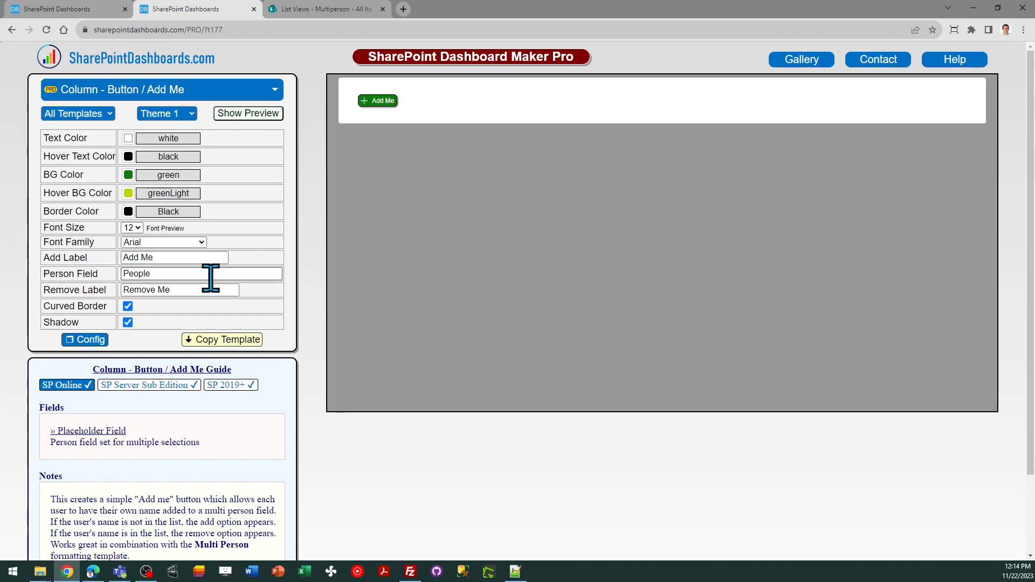
- Copy the Add Me button template and save it as the formatting JSON of the Multiperson list's Add Me column
{"action": "left_click", "coordinate": [225, 339]}
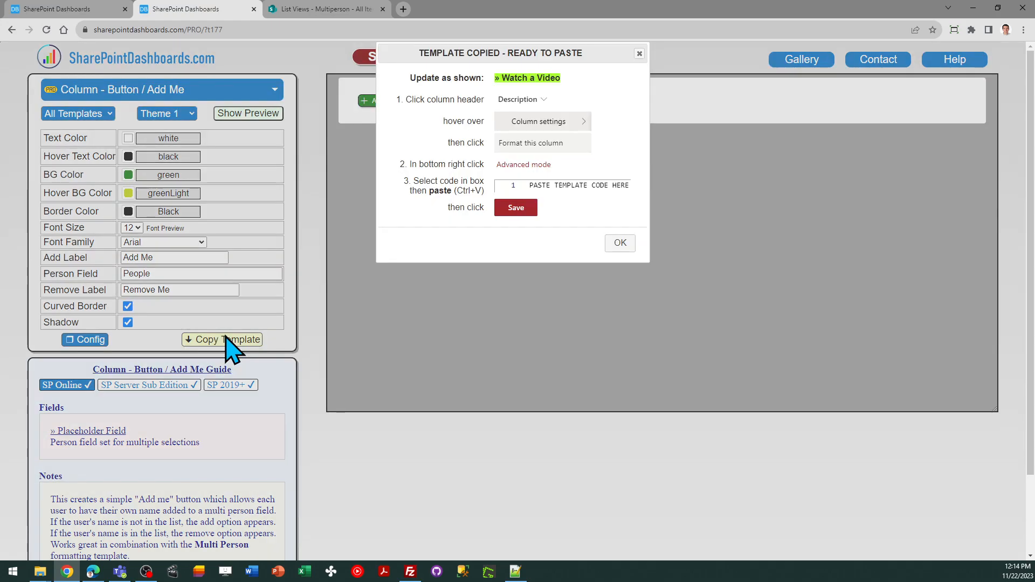
{"action": "left_click", "coordinate": [620, 244]}
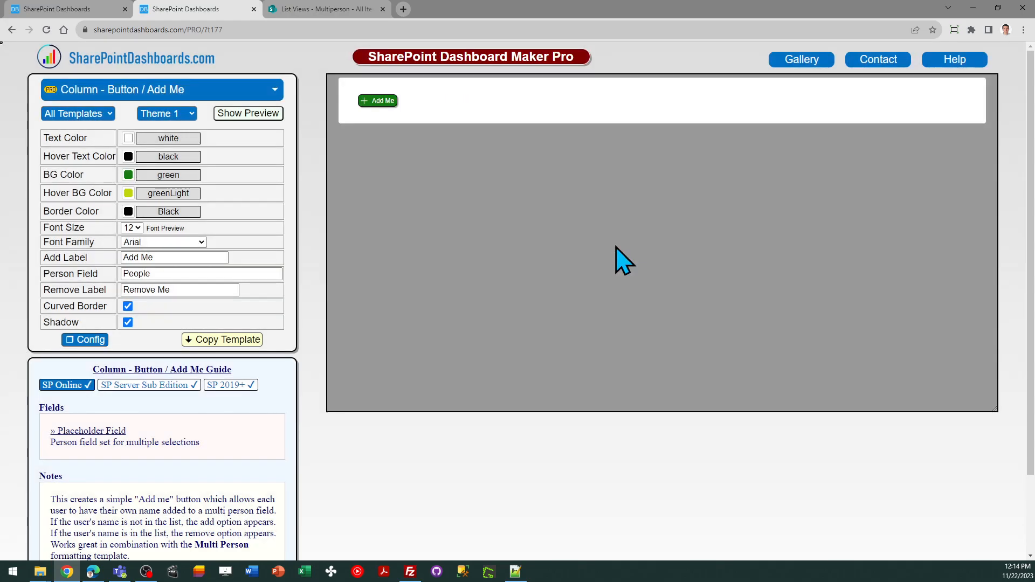
{"action": "left_click", "coordinate": [340, 9]}
{"action": "left_click", "coordinate": [396, 207]}
{"action": "mouse_move", "coordinate": [422, 308]}
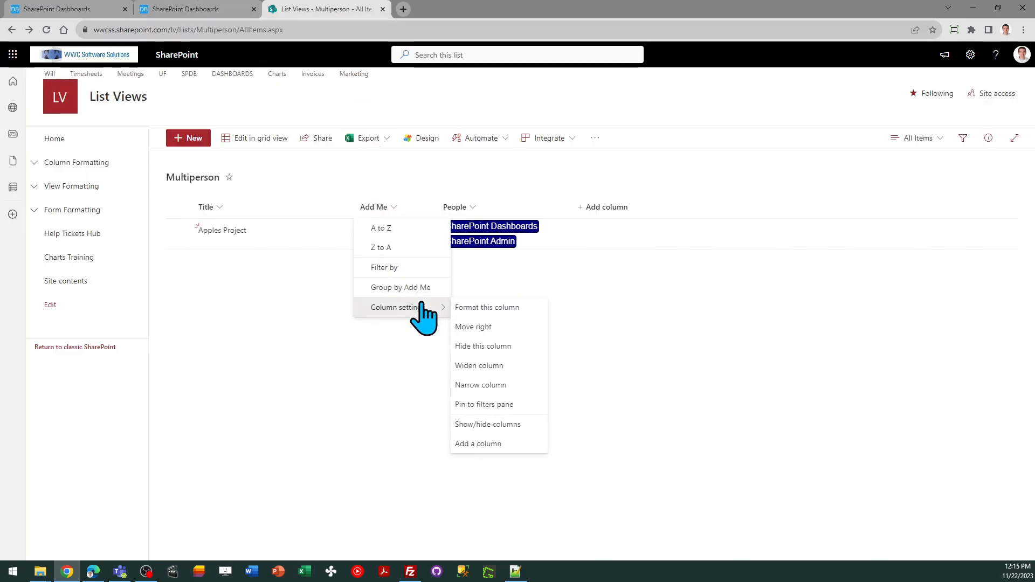
{"action": "left_click", "coordinate": [476, 308]}
{"action": "left_click", "coordinate": [800, 519]}
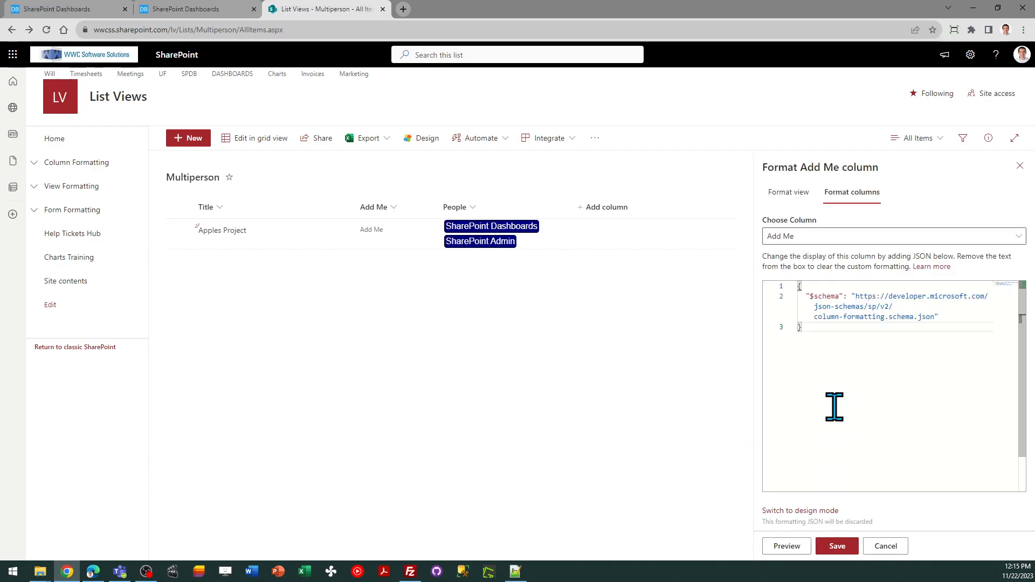
{"action": "key", "text": "ctrl+a"}
{"action": "key", "text": "ctrl+v"}
{"action": "left_click", "coordinate": [841, 546]}
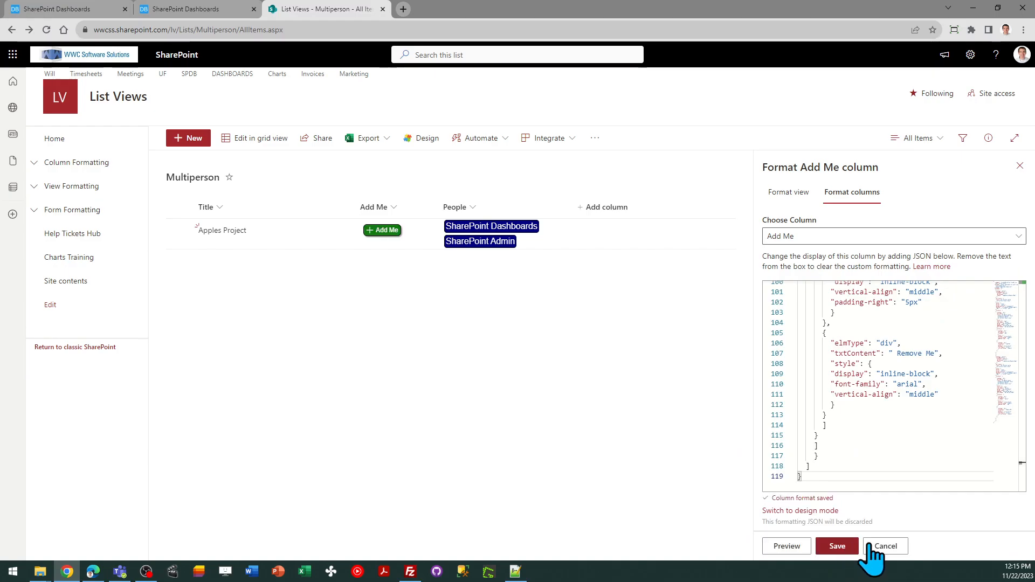
{"action": "left_click", "coordinate": [1020, 166]}
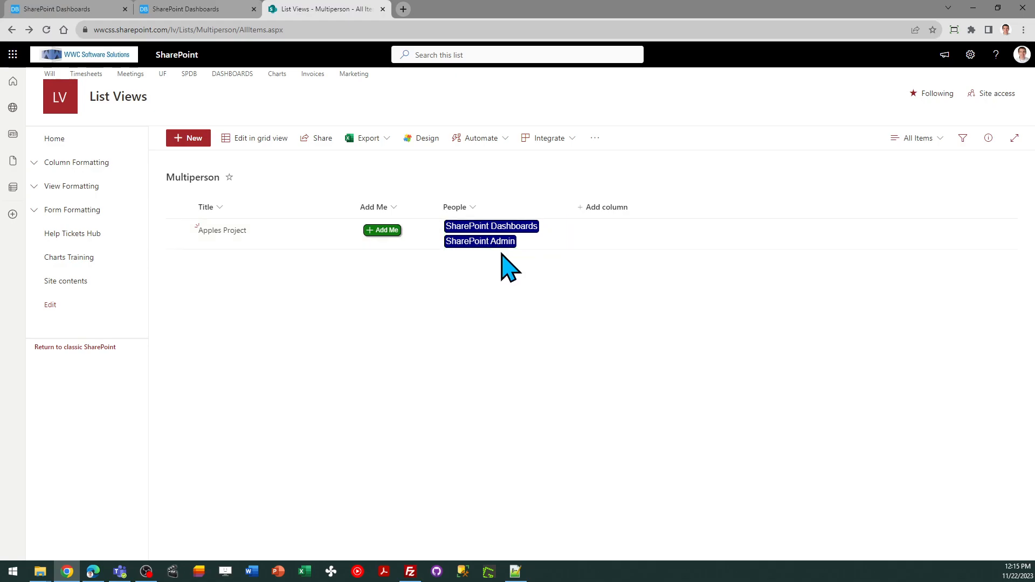
- Test adding and removing the current user on the Apples Project item, and return to the Multi Person template
{"action": "left_click", "coordinate": [387, 232]}
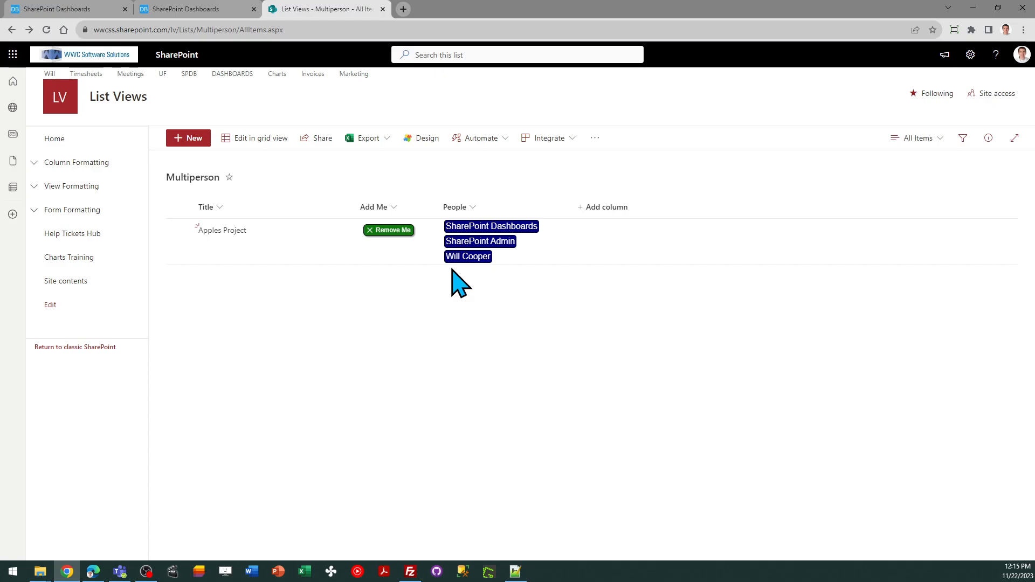
{"action": "left_click", "coordinate": [387, 231]}
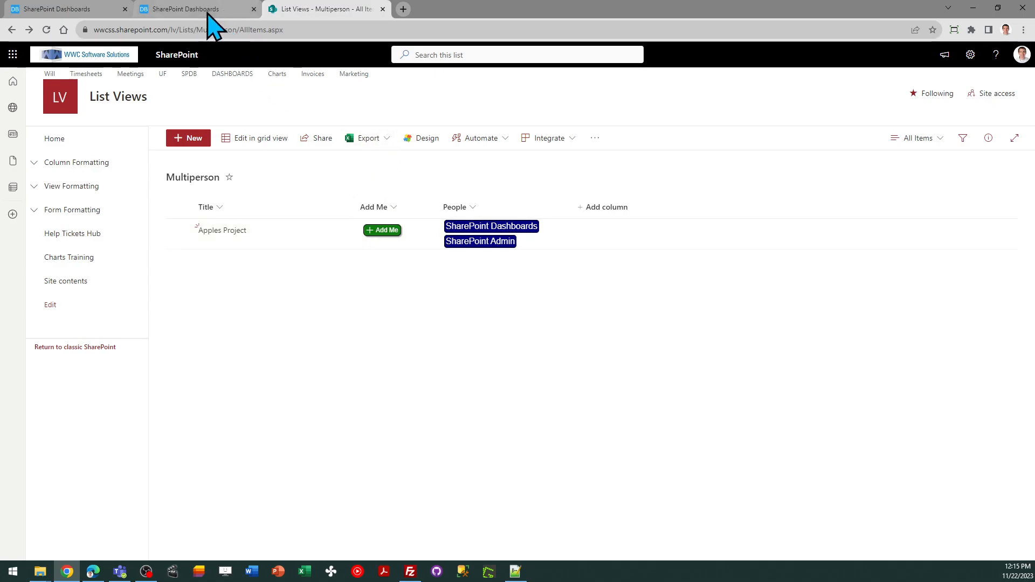
{"action": "left_click", "coordinate": [208, 9]}
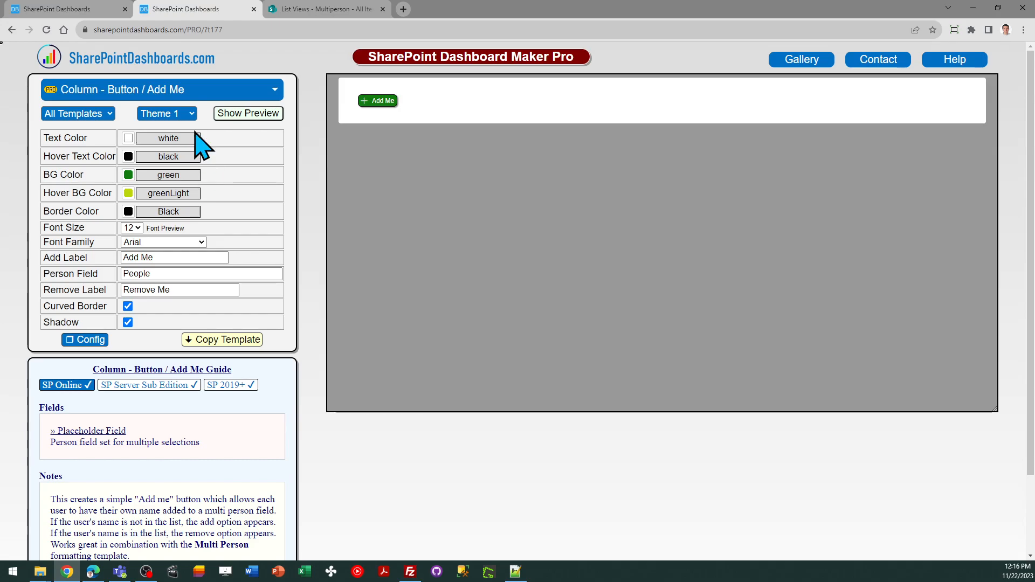
{"action": "left_click", "coordinate": [89, 16]}
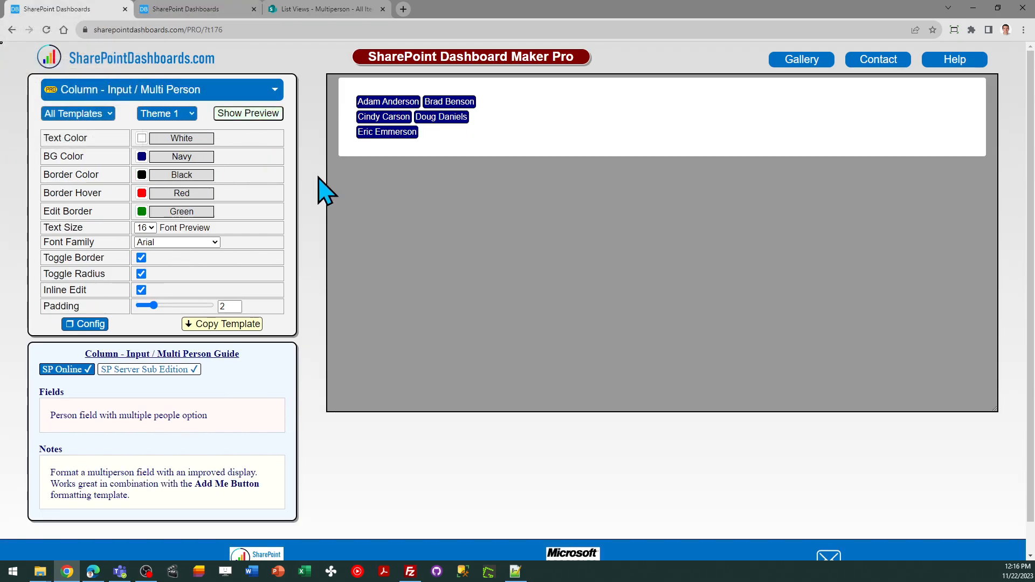